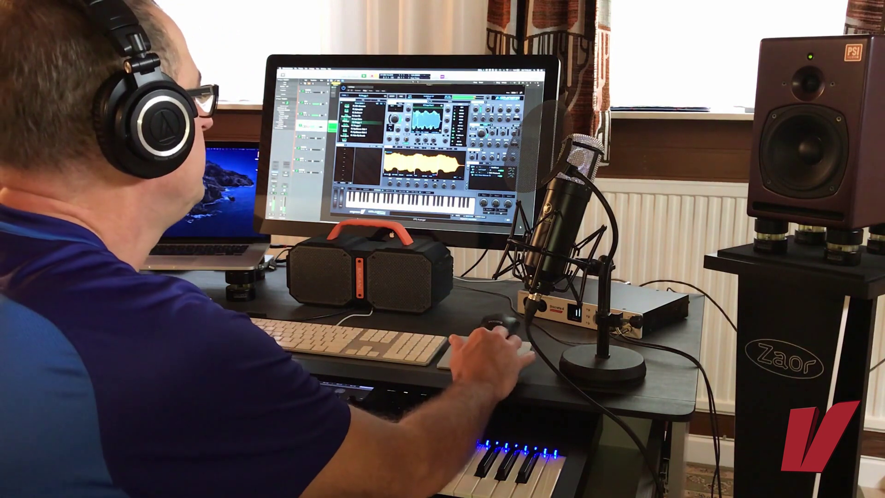
pyautogui.scroll(5, 520, 226)
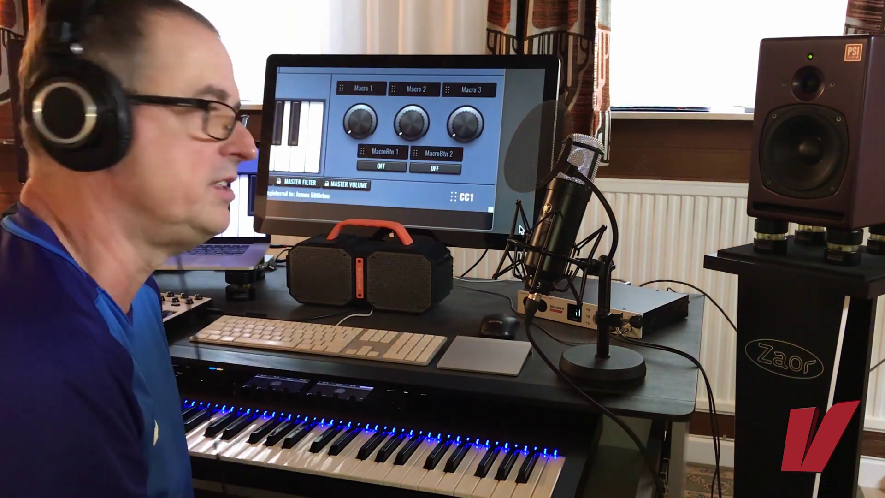
pyautogui.scroll(-5, 520, 228)
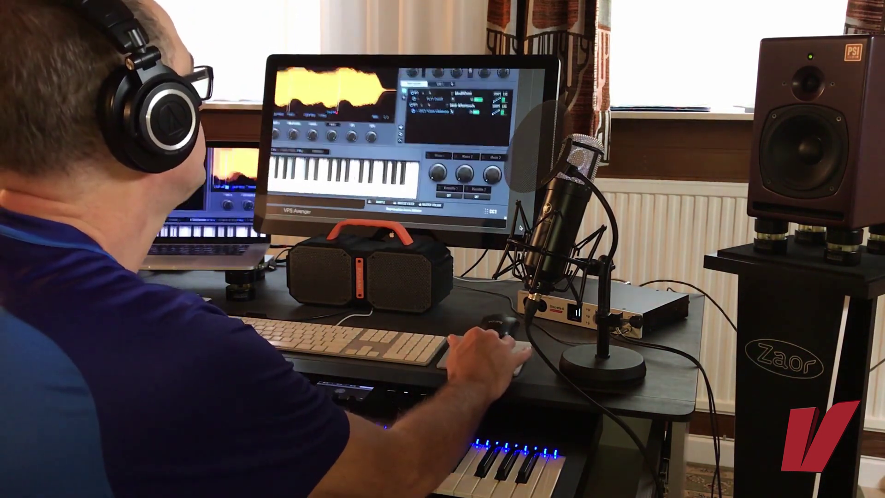
pyautogui.scroll(3, 520, 227)
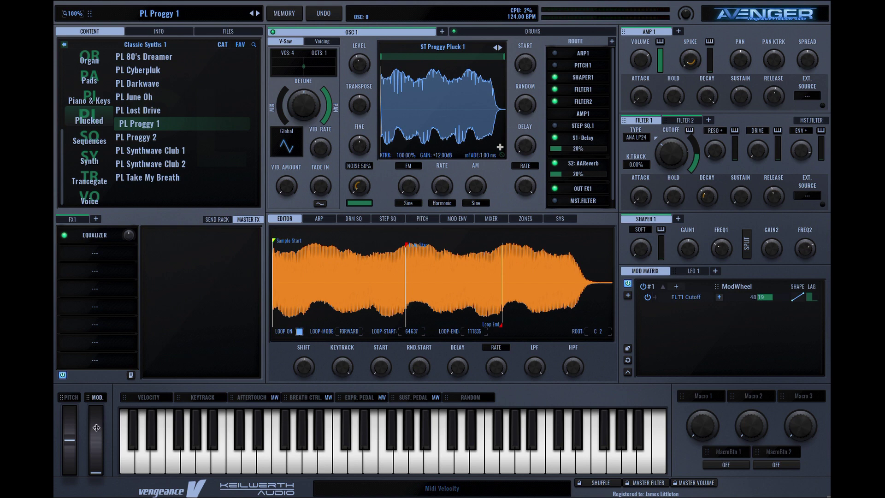
pyautogui.moveTo(672, 159)
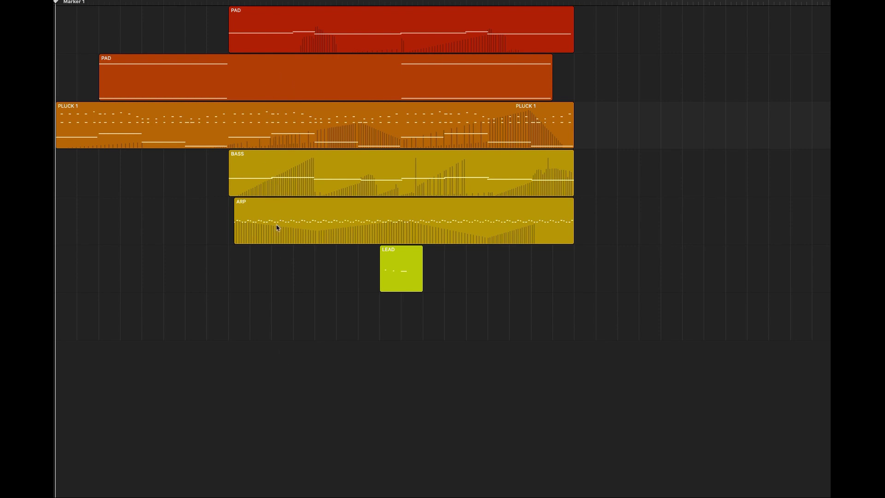
# Play the arrangement from its beginning through the LEAD region, and stop playback.
pyautogui.press('space')
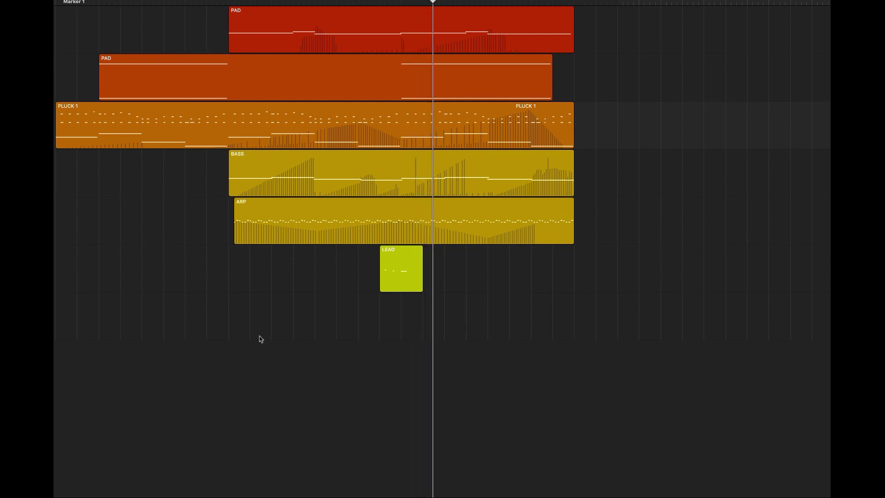
pyautogui.press('space')
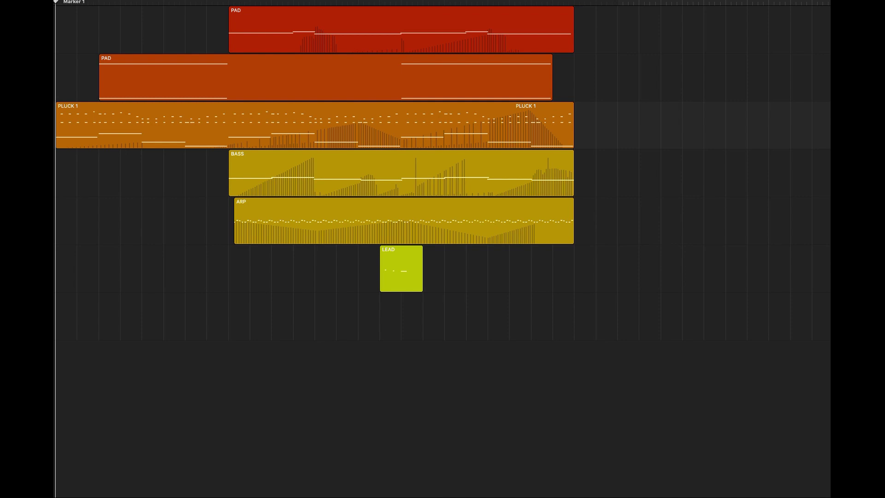
# Step through the PAD, PLUCK 1, BASS, ARP and LEAD tracks, return to PLUCK 1, and show its synth window.
pyautogui.click(401, 27)
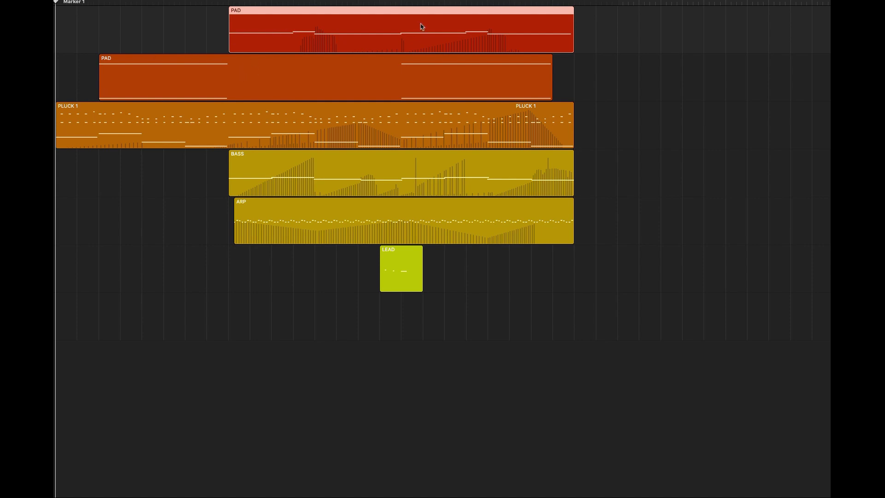
pyautogui.press('Down')
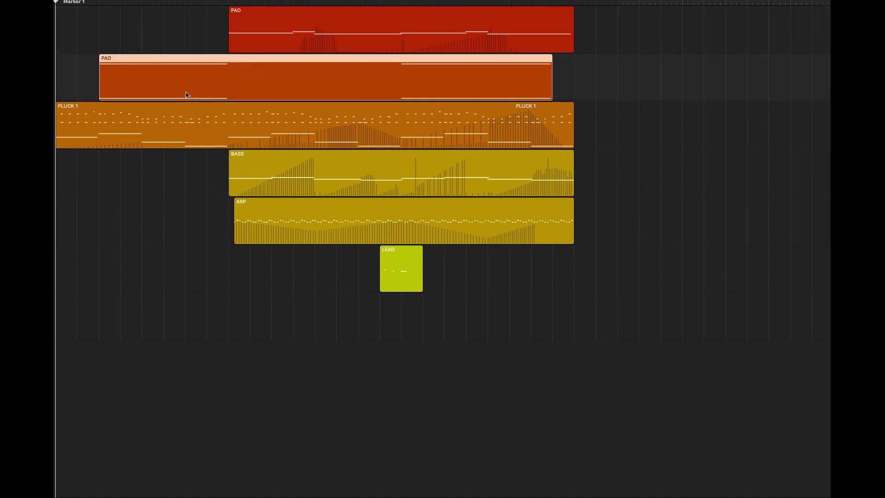
pyautogui.press('Down')
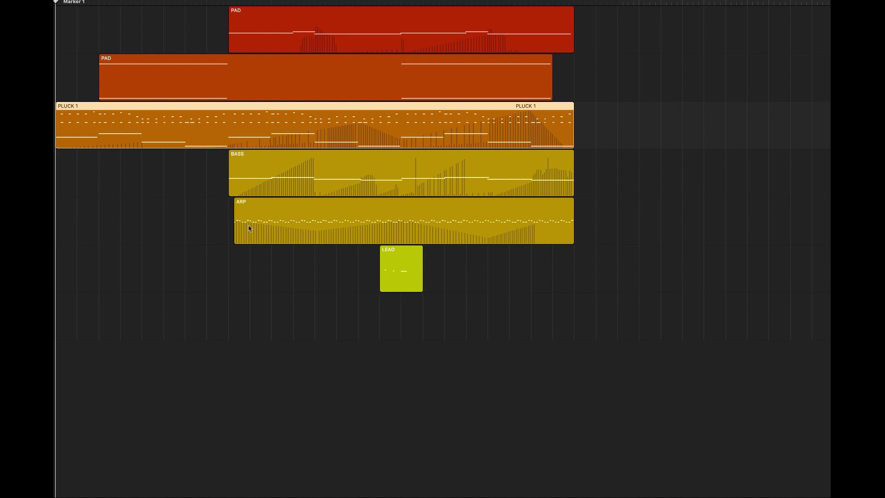
pyautogui.press('Down')
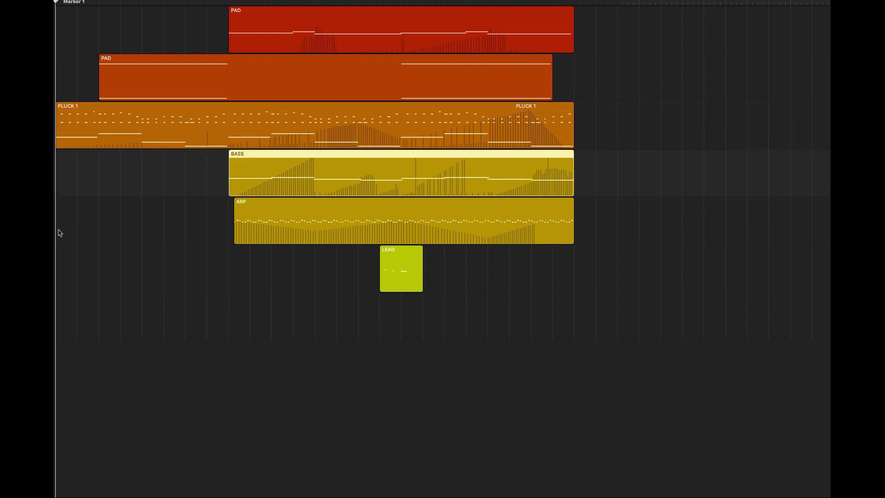
pyautogui.press('Down')
pyautogui.press('Down')
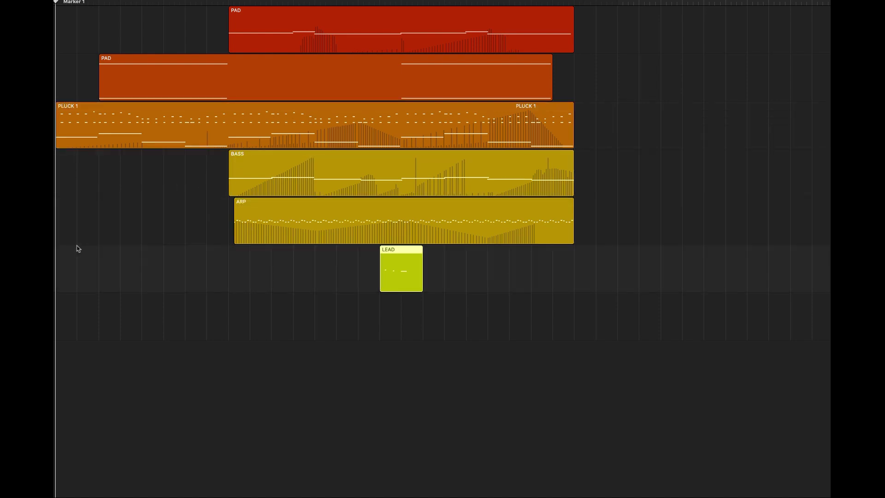
pyautogui.press('Up')
pyautogui.press('Up')
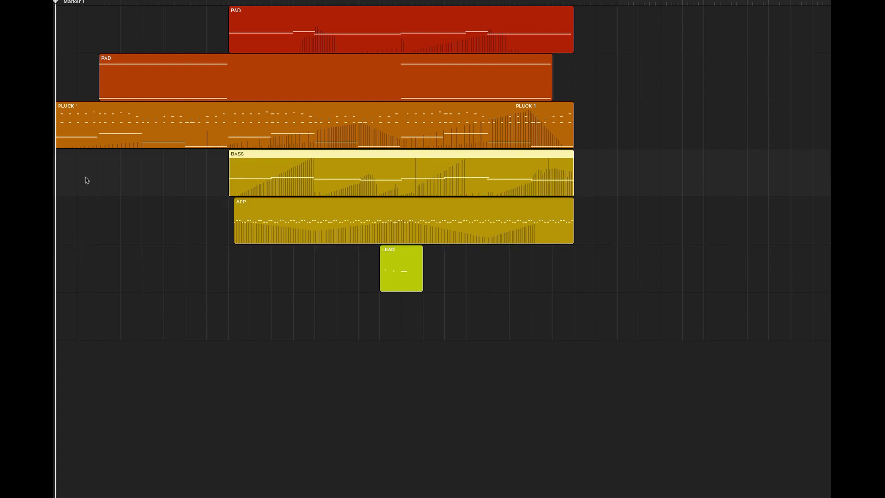
pyautogui.press('Up')
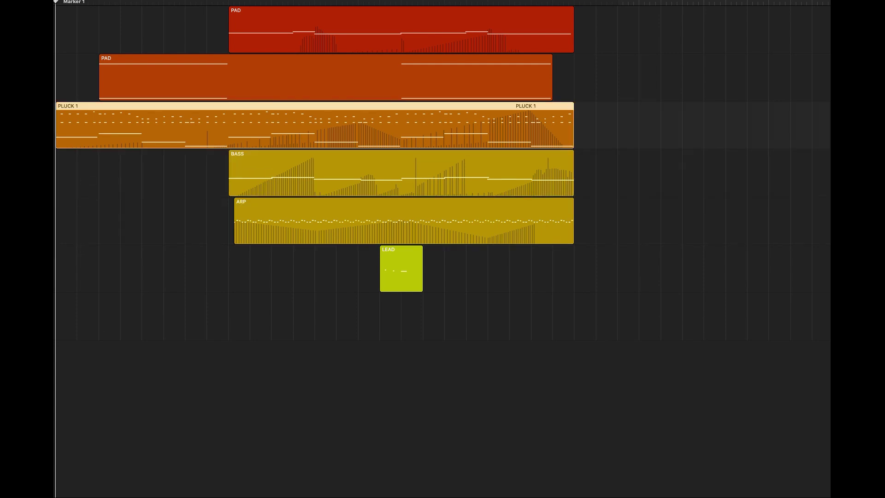
pyautogui.press('v')
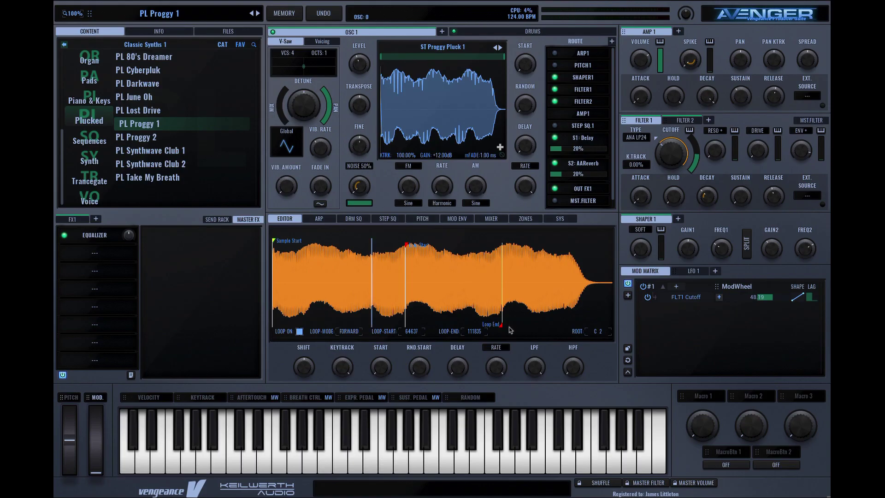
# Rename the first macro as DARKER.
pyautogui.doubleClick(701, 396)
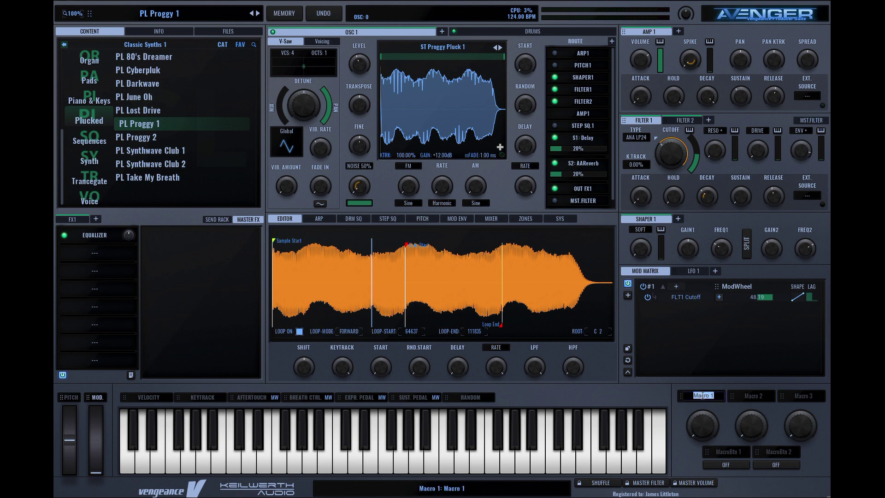
pyautogui.press('BackSpace')
pyautogui.press('Return')
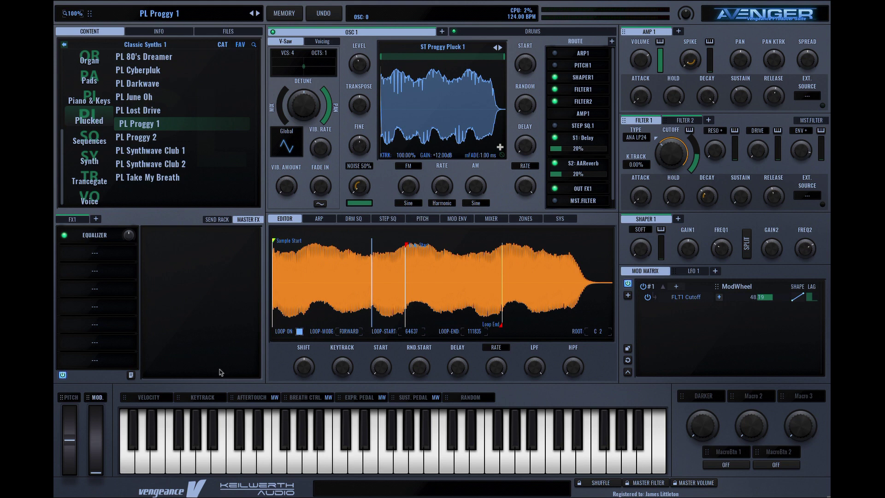
# Open the master FX equalizer in the large editor and map the DARKER macro to its fourth band's gain with an amount of -40.
pyautogui.click(91, 236)
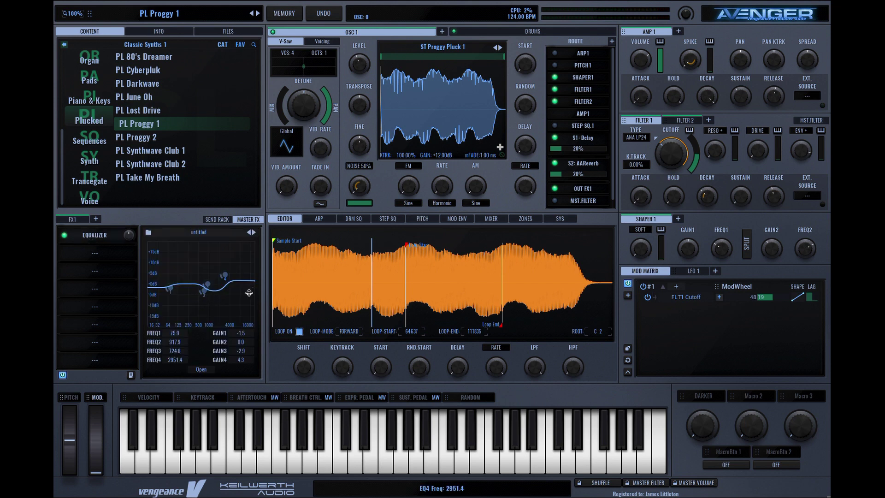
pyautogui.click(201, 369)
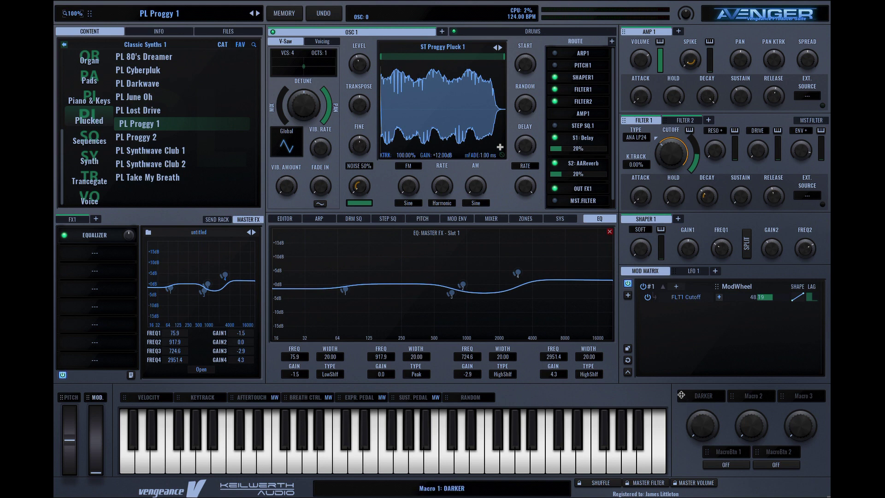
pyautogui.moveTo(681, 397); pyautogui.dragTo(553, 374)
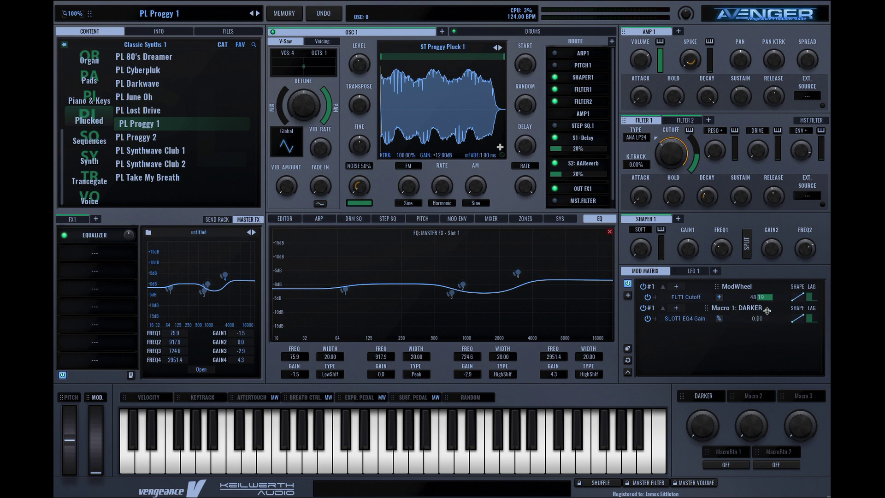
pyautogui.doubleClick(758, 318)
pyautogui.press('BackSpace')
pyautogui.press('Return')
# Audition the DARKER macro's effect on the EQ by turning its dial up to 100% and back to about 50%.
pyautogui.moveTo(698, 425); pyautogui.dragTo(688, 322)
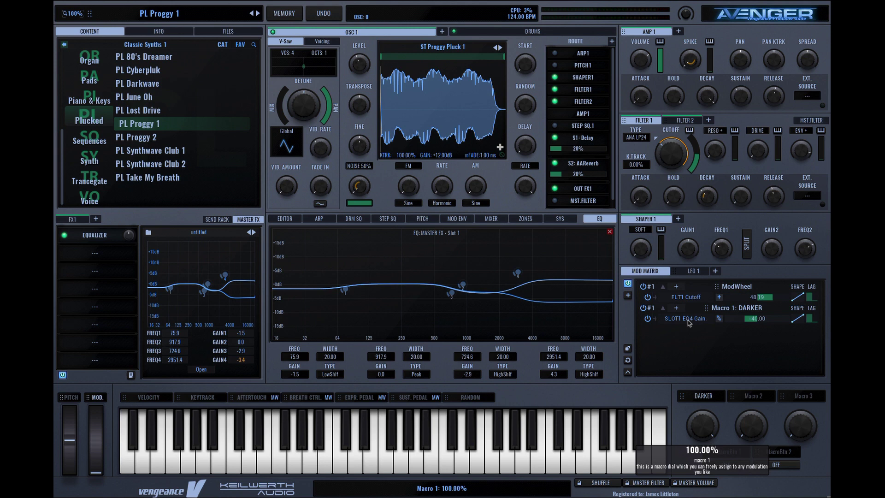
pyautogui.moveTo(688, 331); pyautogui.dragTo(686, 323)
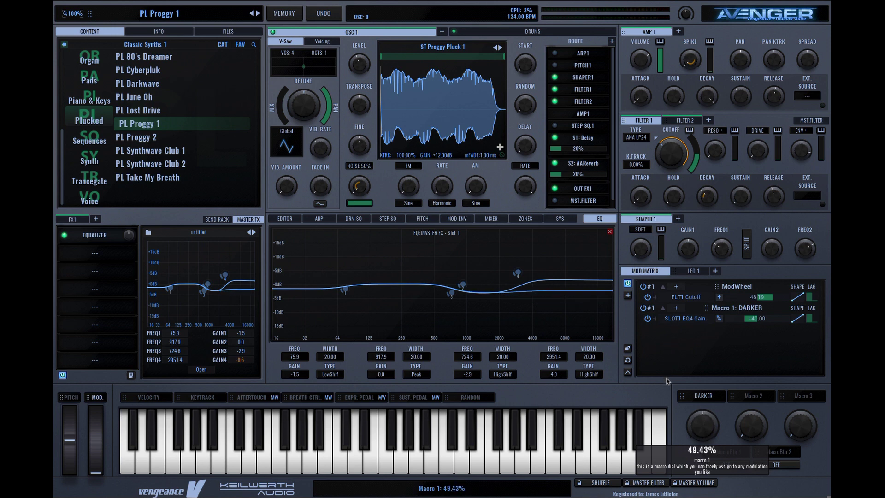
pyautogui.moveTo(699, 422)
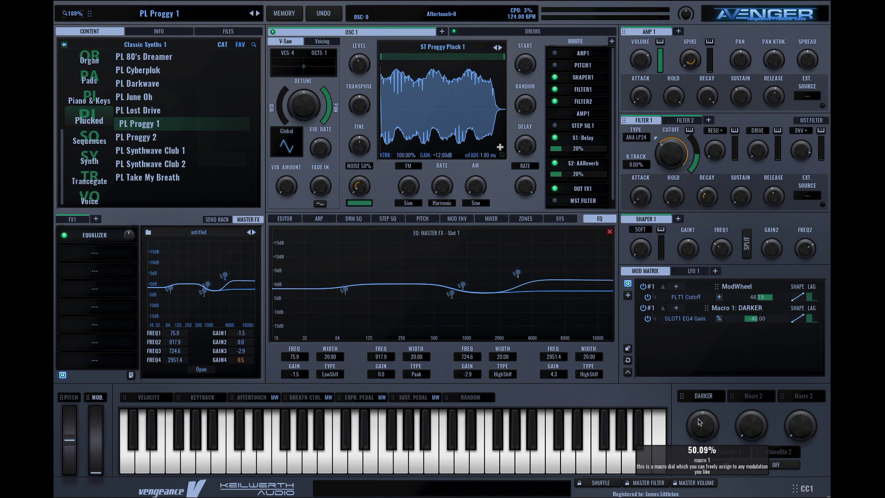
pyautogui.moveTo(700, 427); pyautogui.dragTo(694, 383)
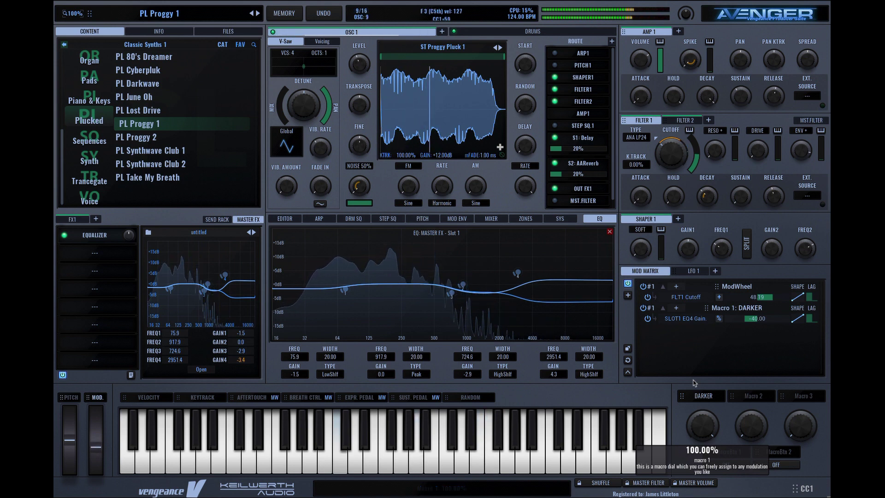
pyautogui.moveTo(695, 382); pyautogui.dragTo(679, 427)
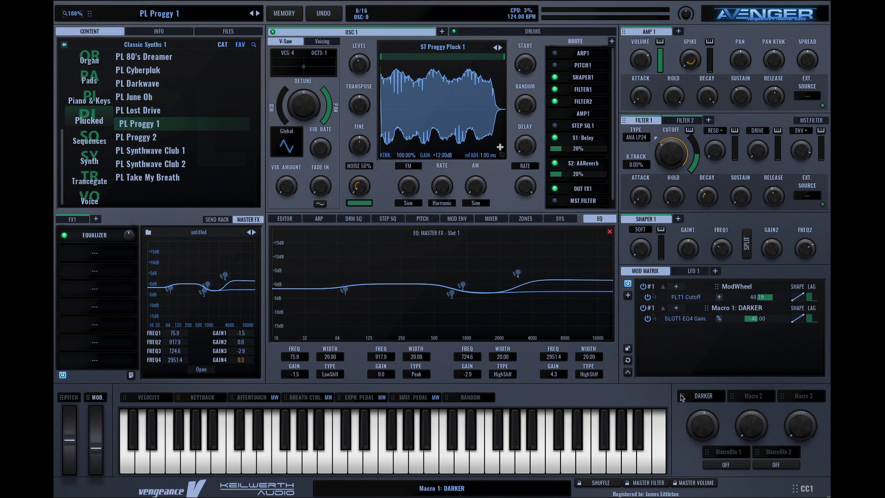
# Keep the Shaper 1 type at SOFT and map the DARKER macro to its drive with an amount of 40.
pyautogui.click(641, 230)
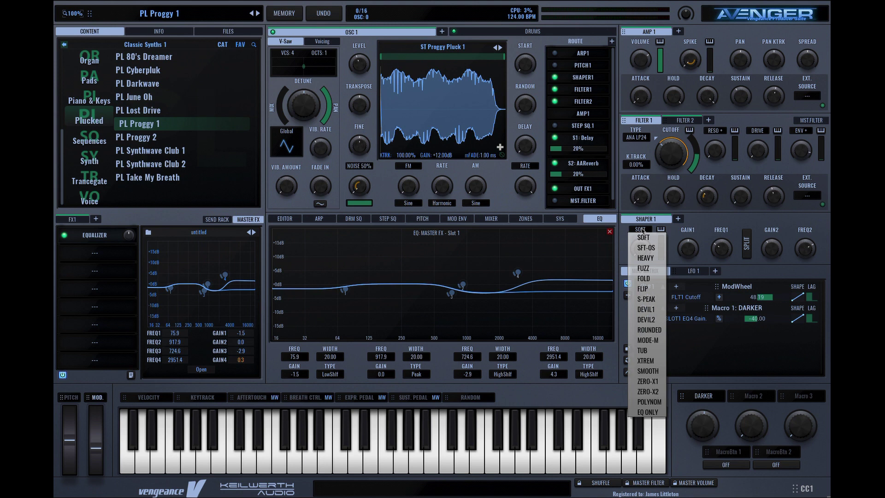
pyautogui.click(774, 250)
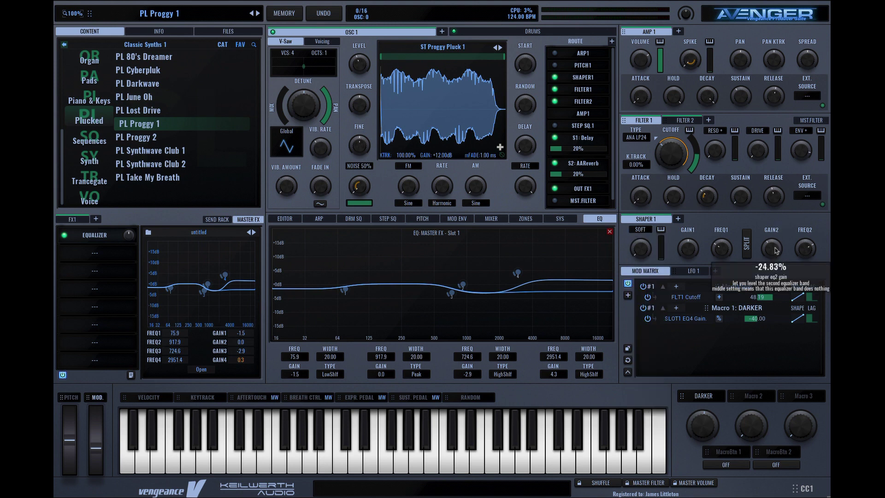
pyautogui.moveTo(773, 250)
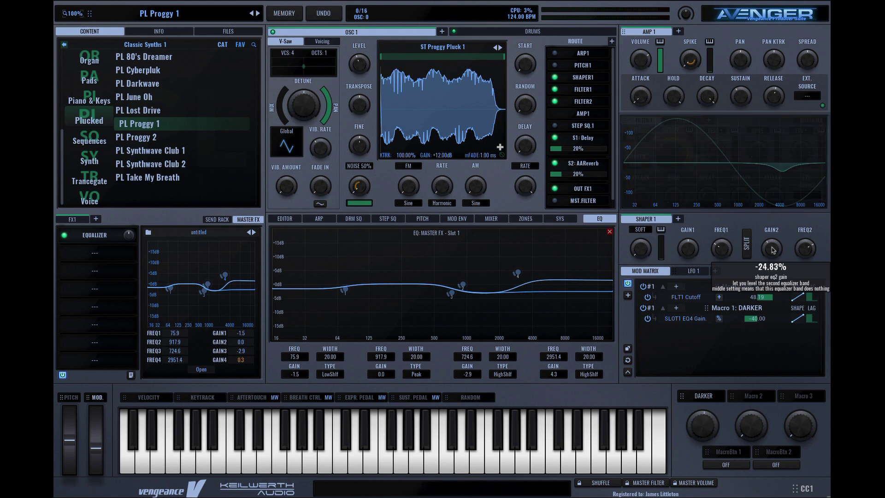
pyautogui.moveTo(709, 437)
pyautogui.moveTo(682, 400); pyautogui.dragTo(641, 251)
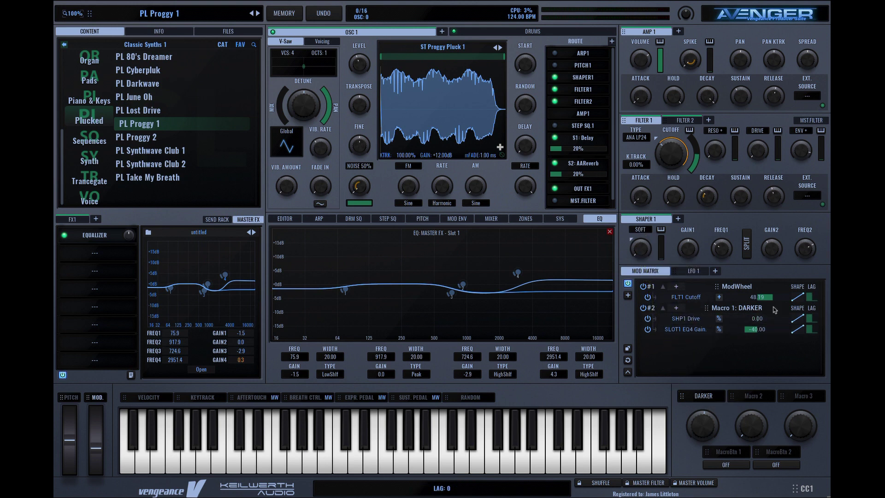
pyautogui.doubleClick(757, 318)
pyautogui.press('Return')
# Audition the shaper drive modulation while playing notes, with the DARKER macro dial at about 49%.
pyautogui.moveTo(703, 425)
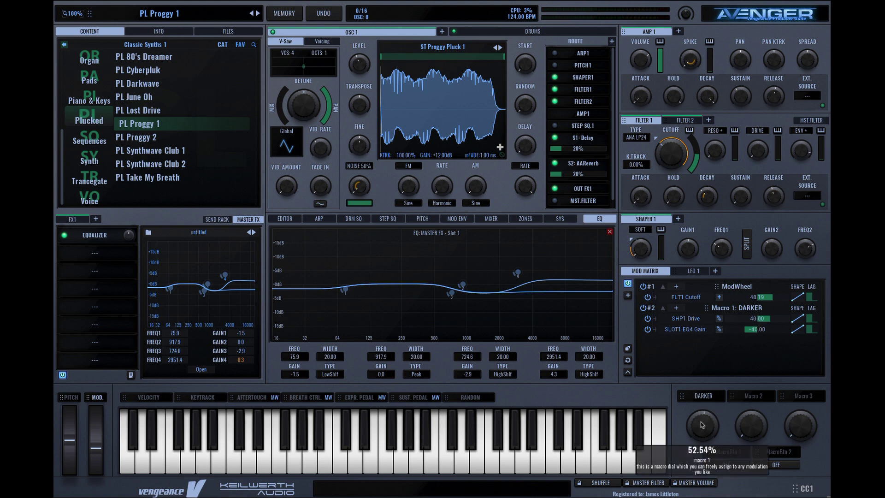
pyautogui.scroll(-2, 702, 425)
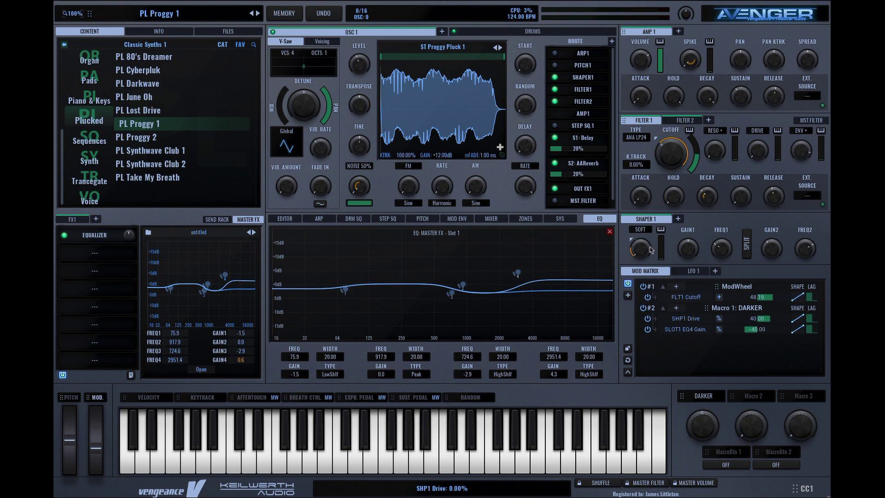
pyautogui.moveTo(638, 251)
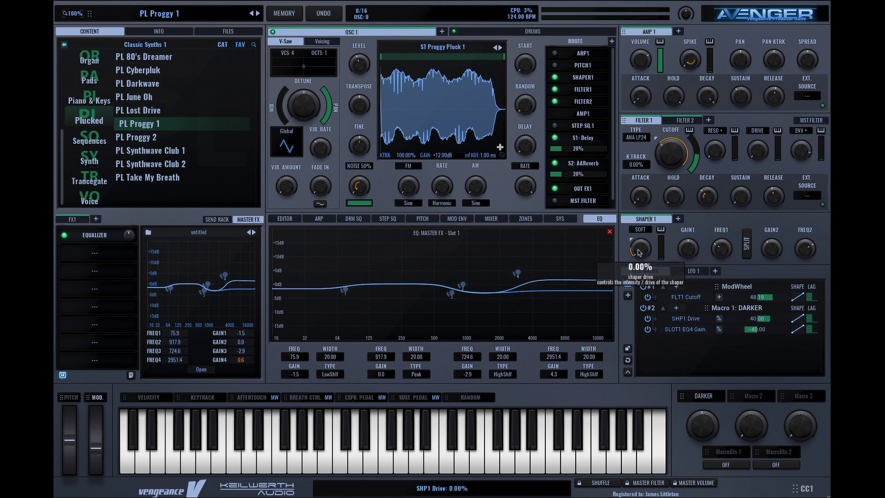
pyautogui.scroll(-10, 696, 436)
pyautogui.scroll(20, 695, 435)
pyautogui.scroll(-15, 686, 426)
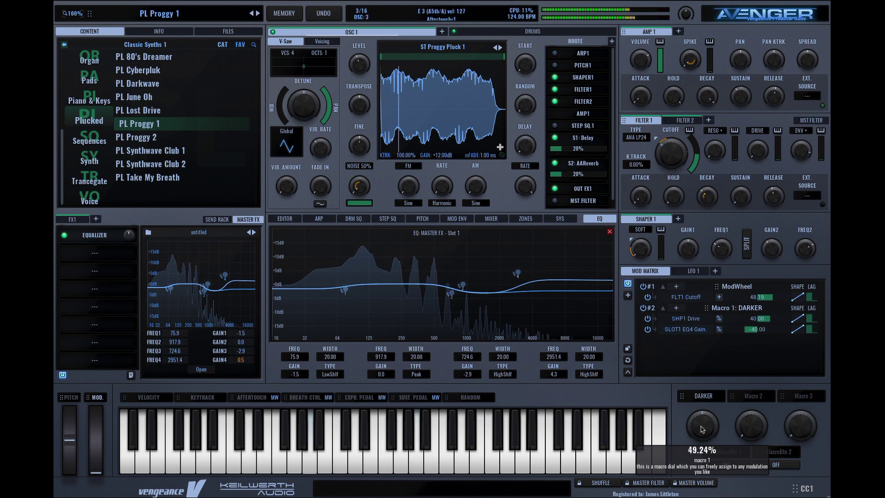
pyautogui.moveTo(702, 429)
pyautogui.mouseDown()
pyautogui.moveTo(700, 378)
pyautogui.moveTo(695, 430)
pyautogui.mouseUp()
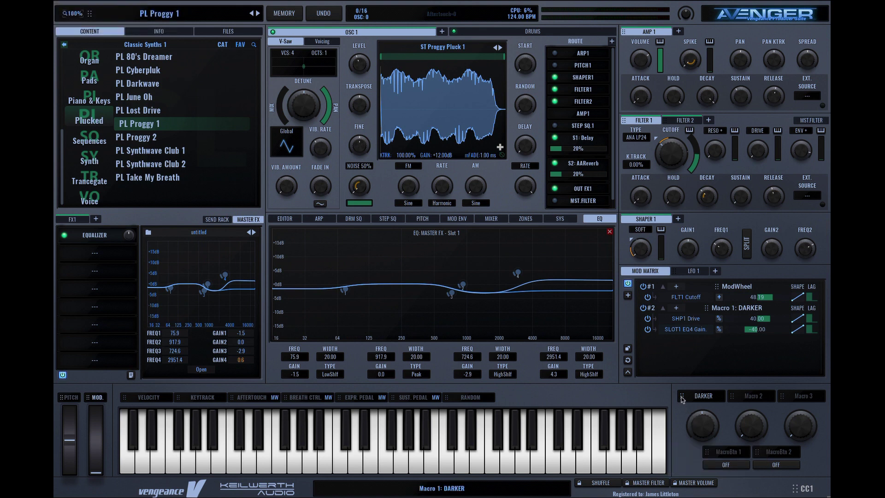
# Map the DARKER macro to the oscillator 1 level with an amount of 30.
pyautogui.moveTo(681, 395); pyautogui.dragTo(359, 66)
pyautogui.doubleClick(757, 318)
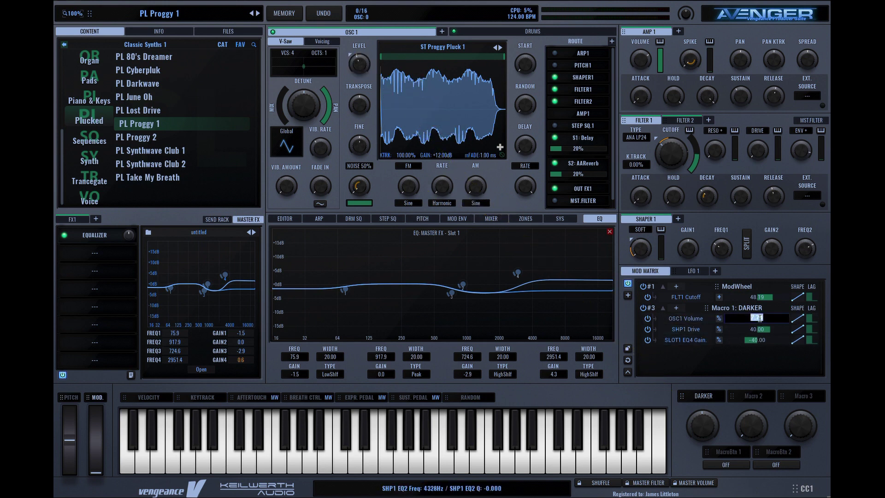
pyautogui.write('30')
pyautogui.press('Return')
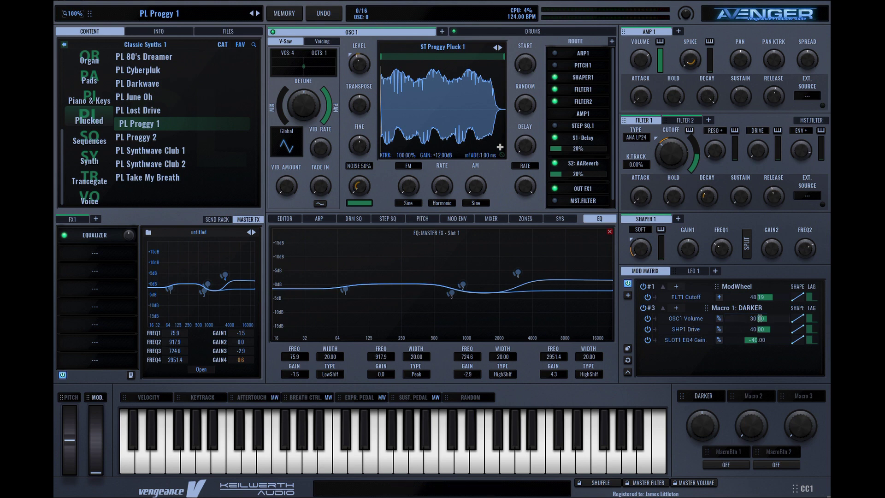
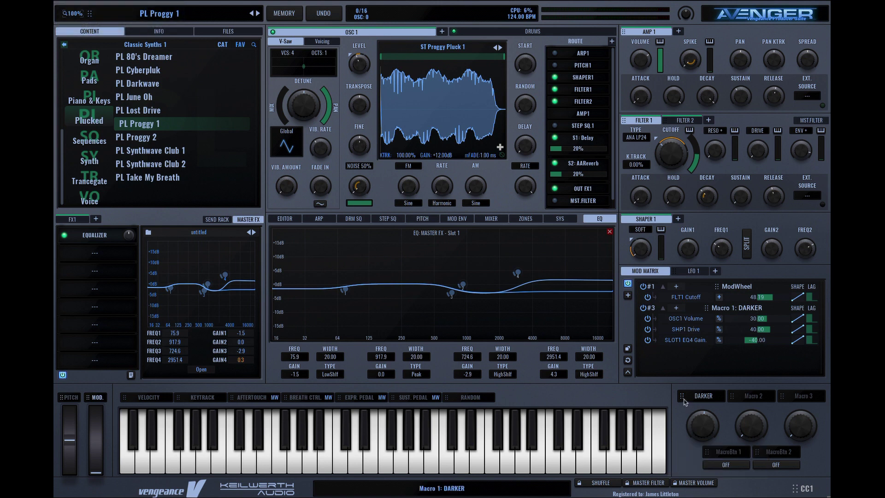
# Map the DARKER macro to the Amp 1 envelope release with an amount of -40.
pyautogui.moveTo(682, 396); pyautogui.dragTo(773, 96)
pyautogui.doubleClick(757, 318)
pyautogui.write('-40')
pyautogui.press('Return')
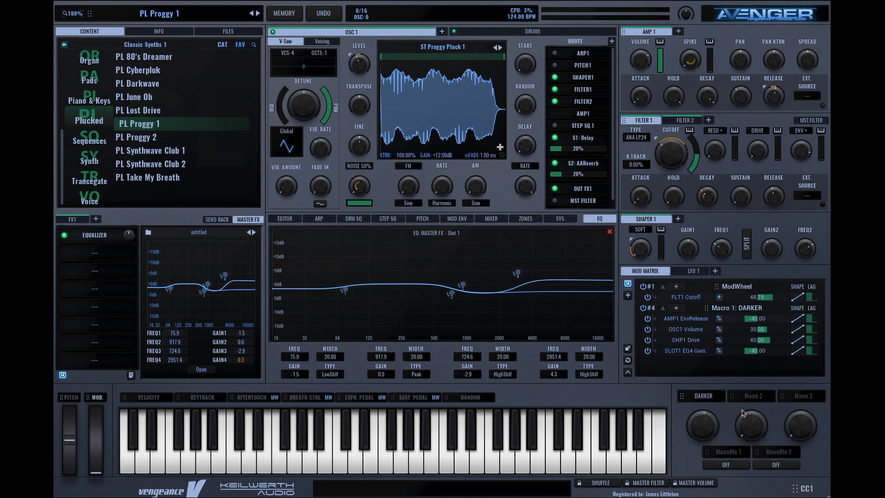
# Audition the amp release modulation while playing notes, varying the DARKER macro dial slightly and leaving it at about 49%.
pyautogui.moveTo(700, 424); pyautogui.dragTo(699, 426)
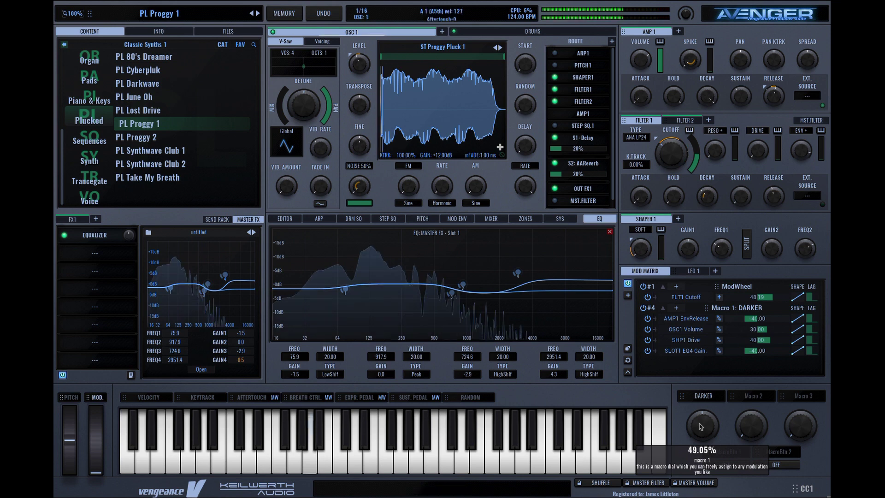
pyautogui.moveTo(700, 426)
pyautogui.mouseDown()
pyautogui.moveTo(698, 372)
pyautogui.moveTo(695, 424)
pyautogui.mouseUp()
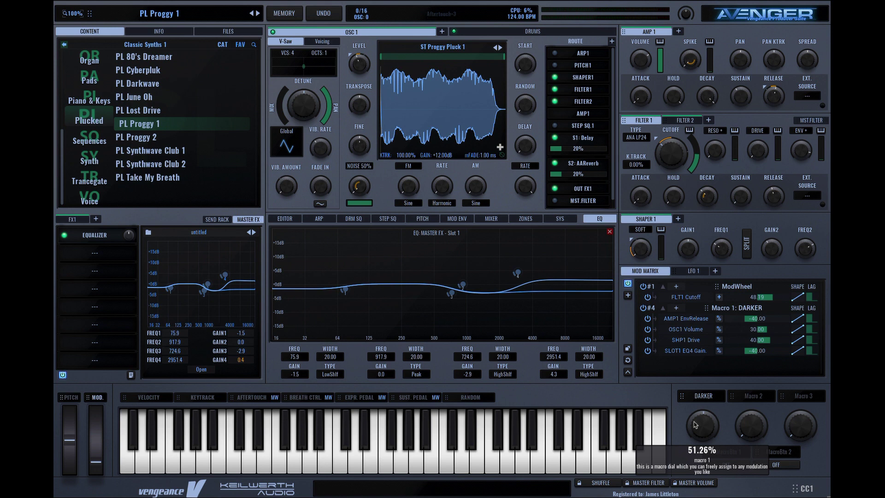
pyautogui.click(704, 426)
pyautogui.moveTo(704, 426); pyautogui.dragTo(703, 426)
pyautogui.moveTo(703, 426); pyautogui.dragTo(704, 427)
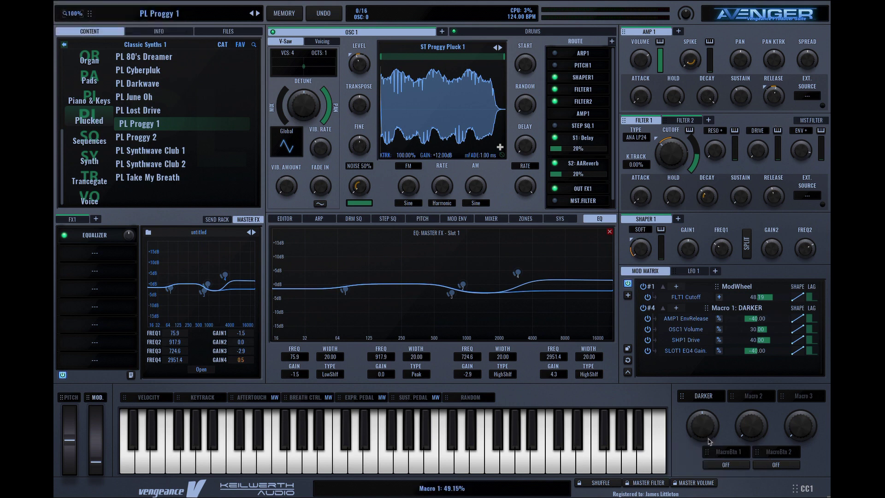
# Enlarge the mod matrix to review the DARKER macro's assignments, and return it to normal size.
pyautogui.moveTo(704, 433)
pyautogui.click(628, 348)
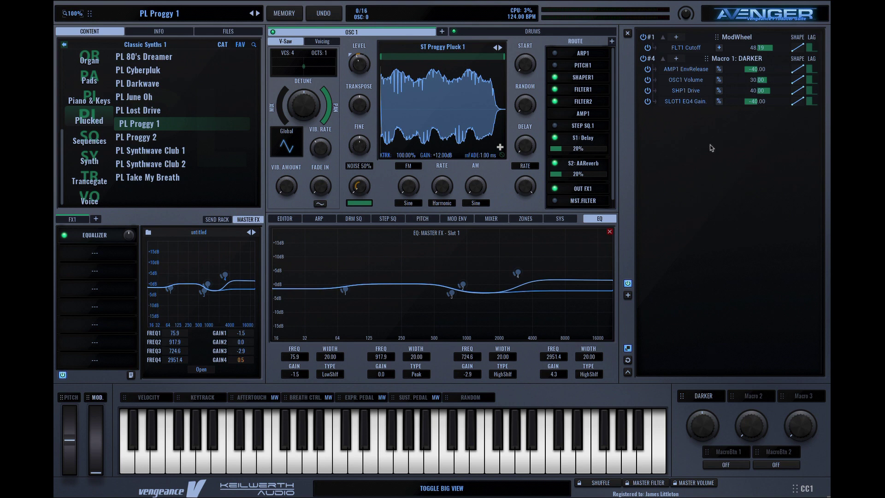
pyautogui.click(627, 349)
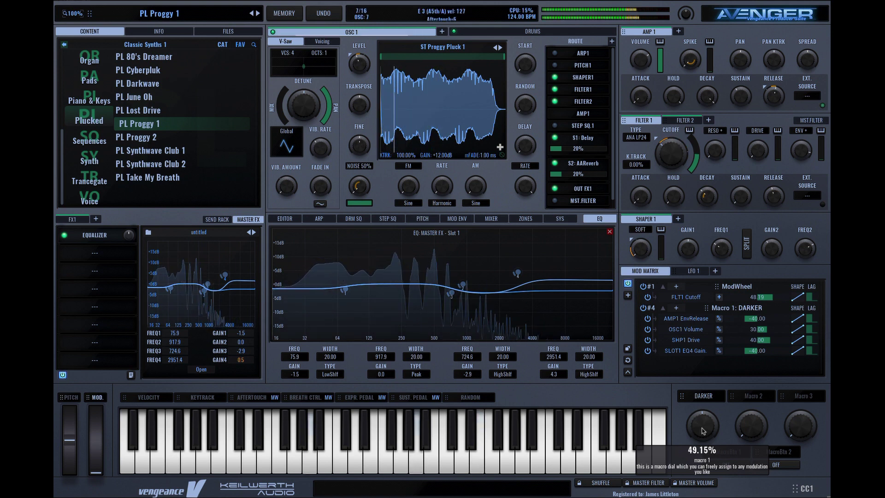
# Audition the complete DARKER macro while playing notes, turning its dial down to about 18%.
pyautogui.moveTo(703, 430); pyautogui.dragTo(687, 458)
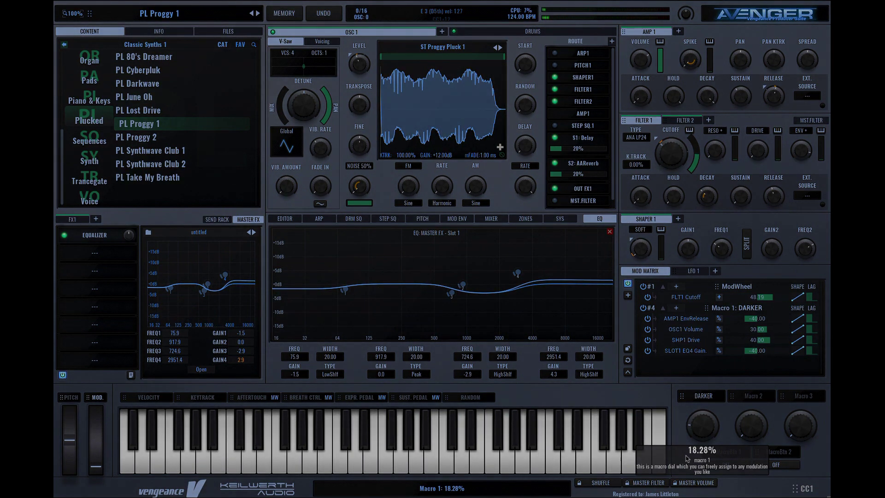